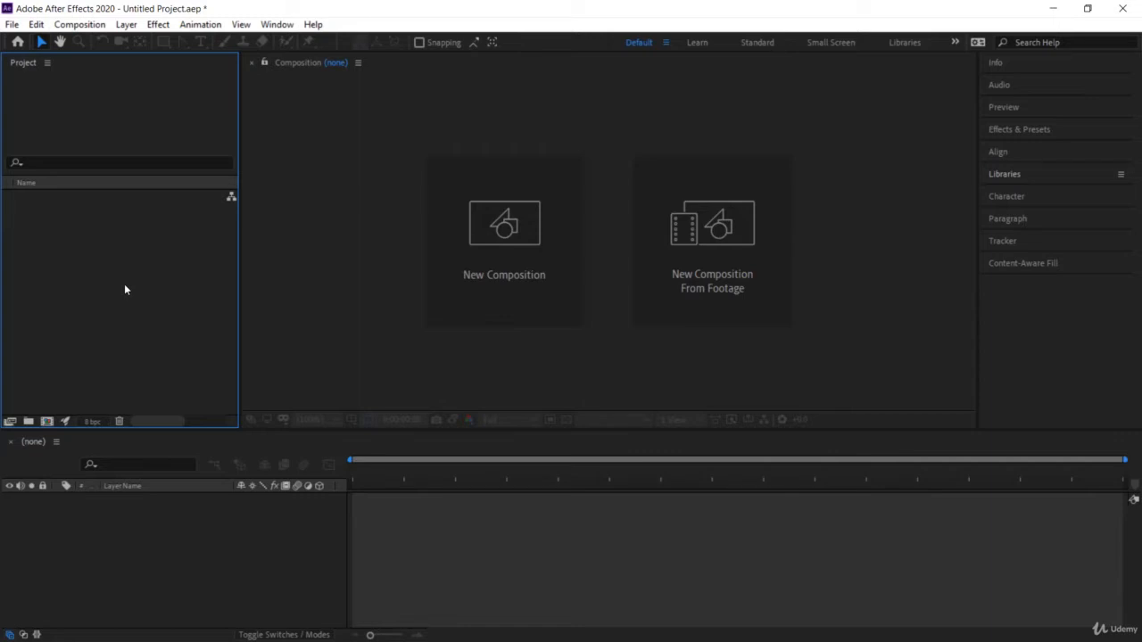
Import the Sky-1 Illustrator file into the project as Composition - Retain Layer Sizes.
left_click(110, 283)
left_click(58, 97)
left_click(109, 233)
right_click(99, 241)
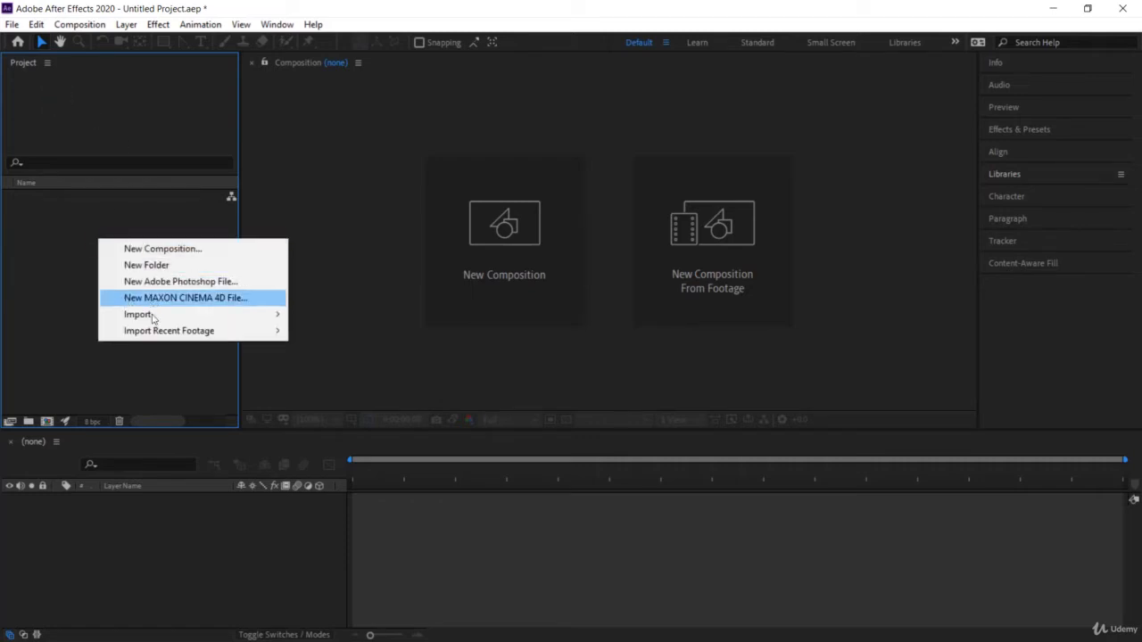
mouse_move(154, 317)
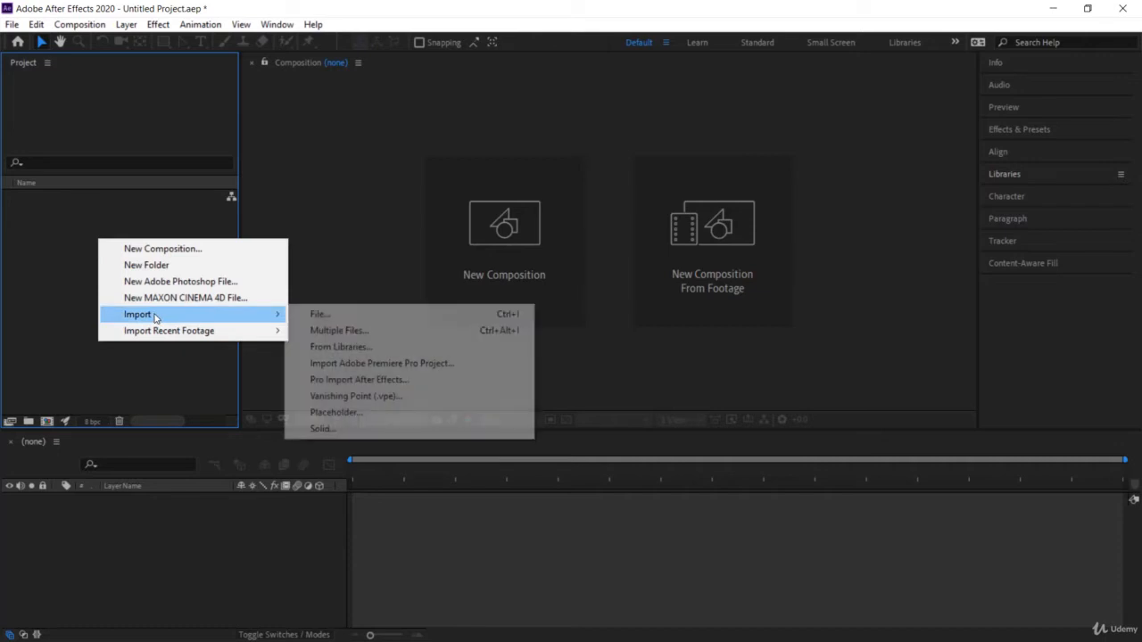
left_click(315, 316)
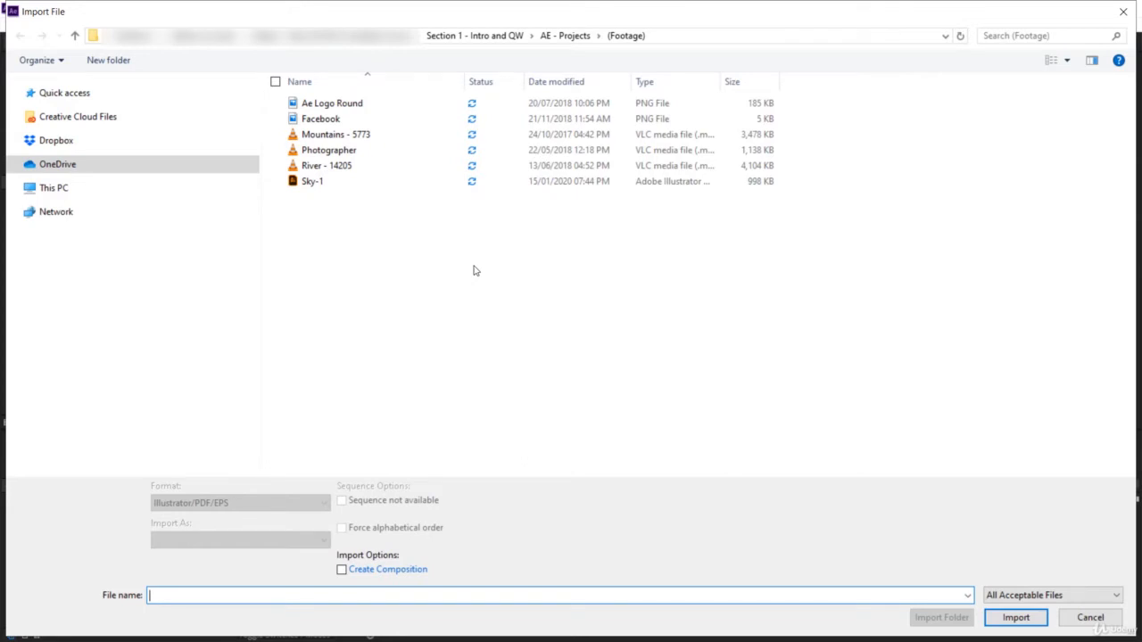
left_click(318, 185)
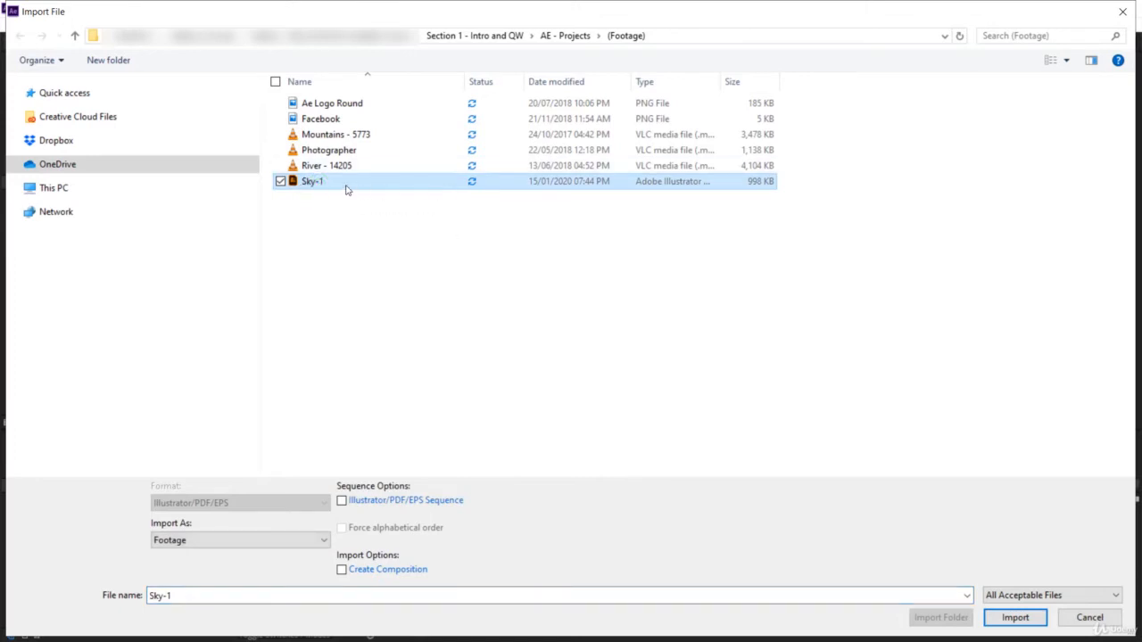
left_click(195, 539)
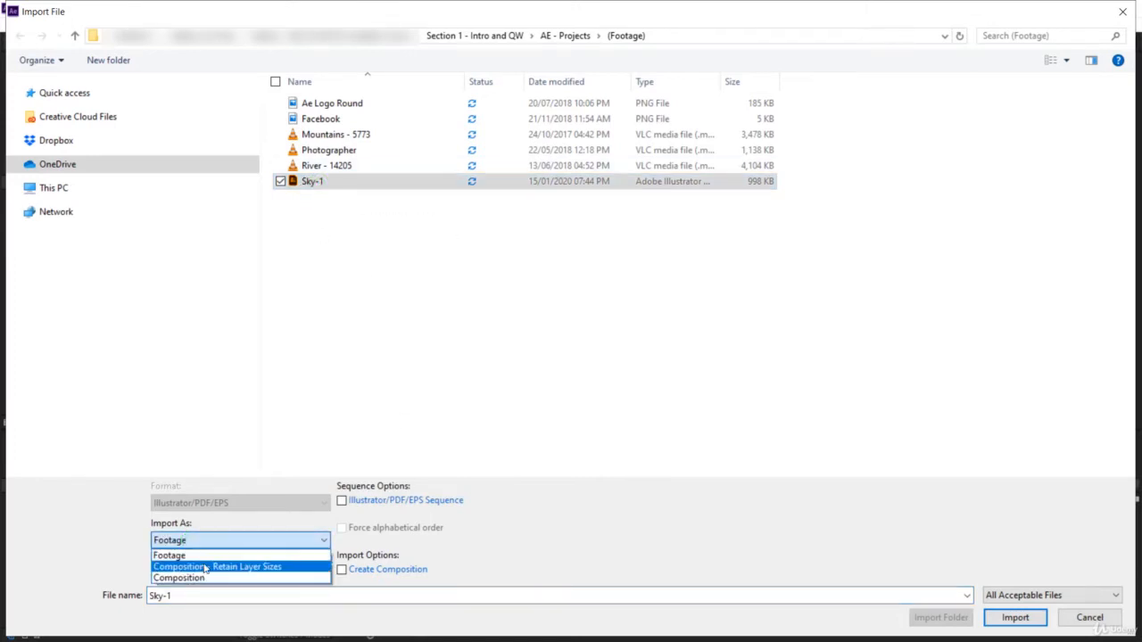
left_click(205, 569)
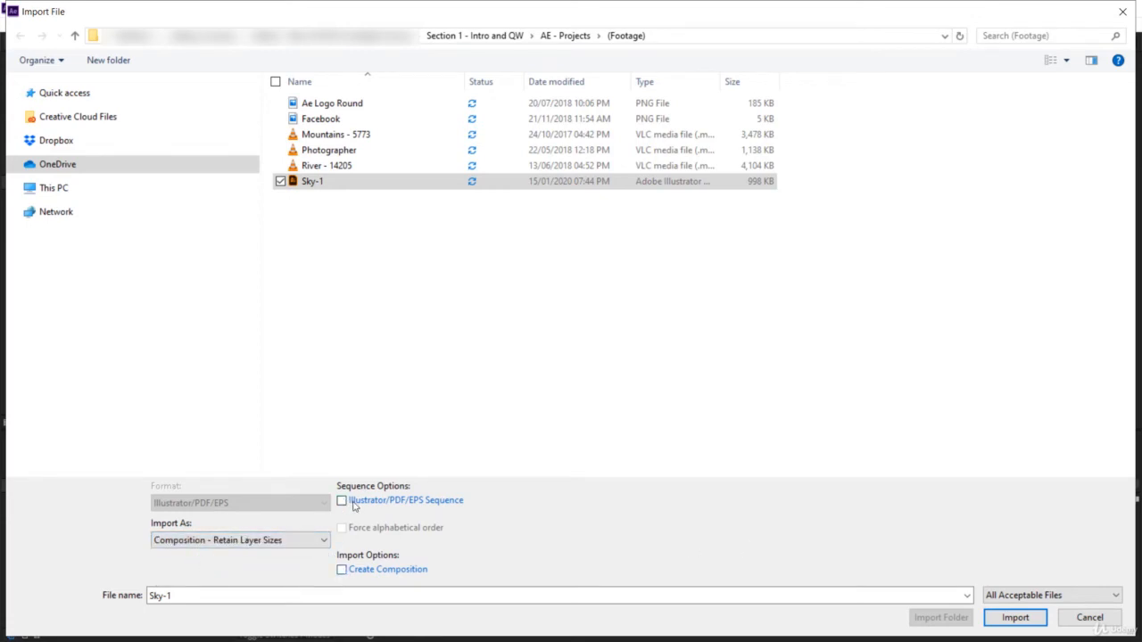
left_click(1013, 617)
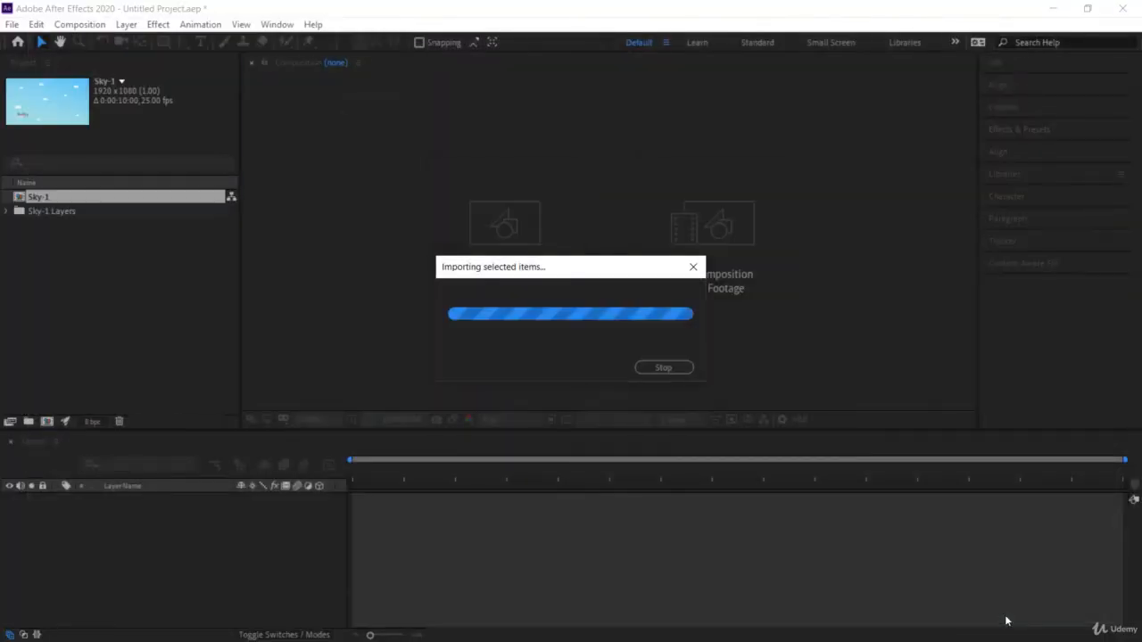
Expand the Sky-1 Layers folder and inspect the imported Airoplane Red and BG layer files.
left_click(41, 209)
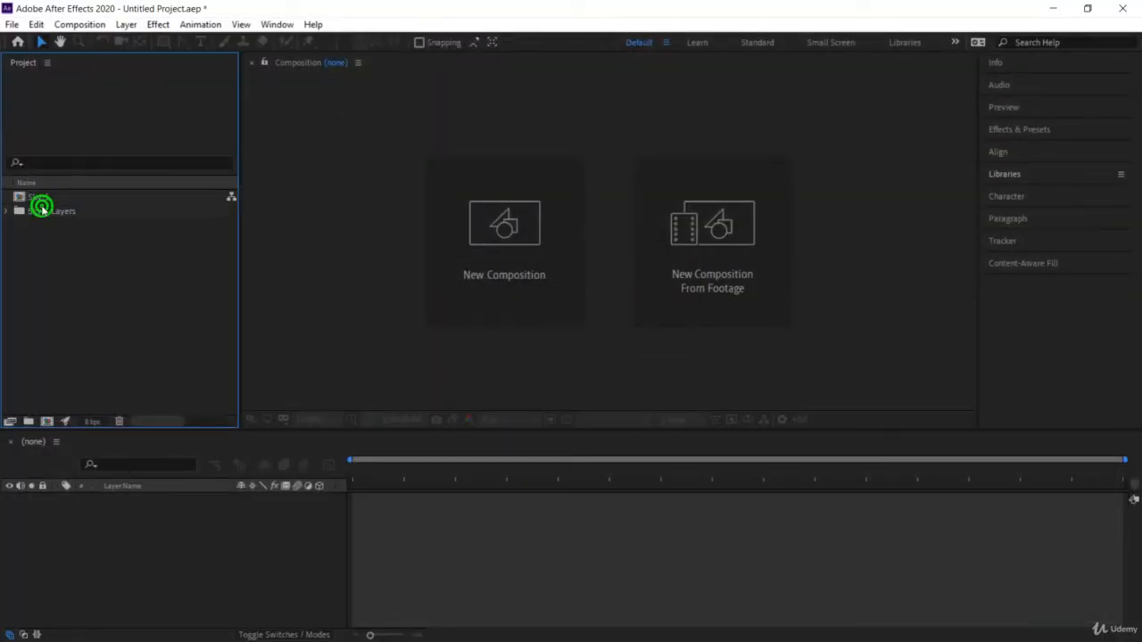
left_click(8, 212)
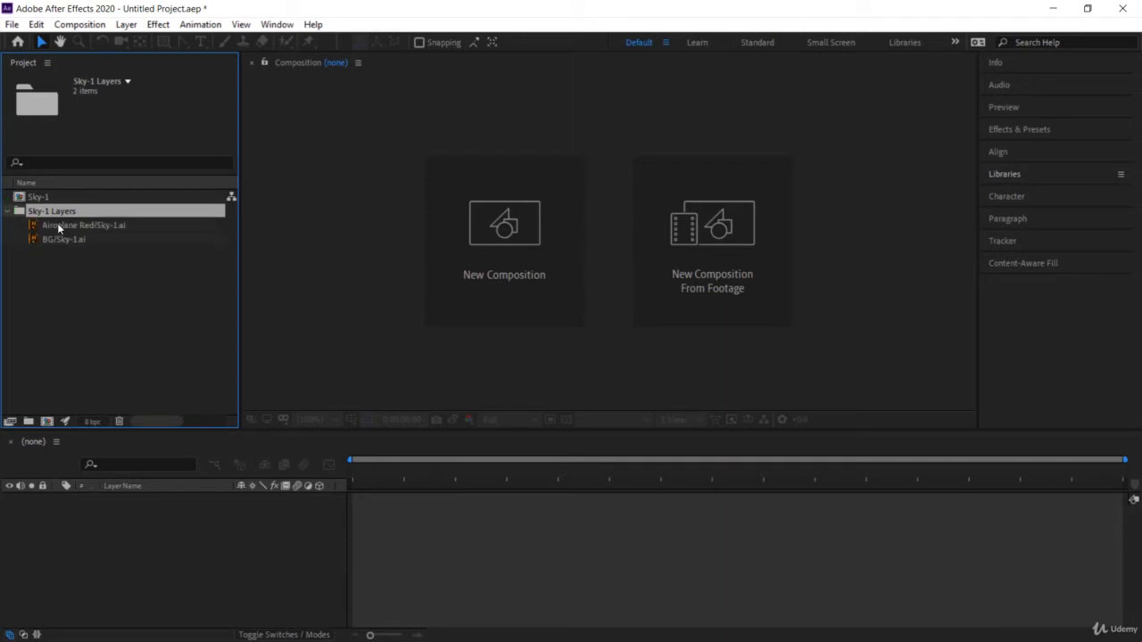
left_click(9, 211)
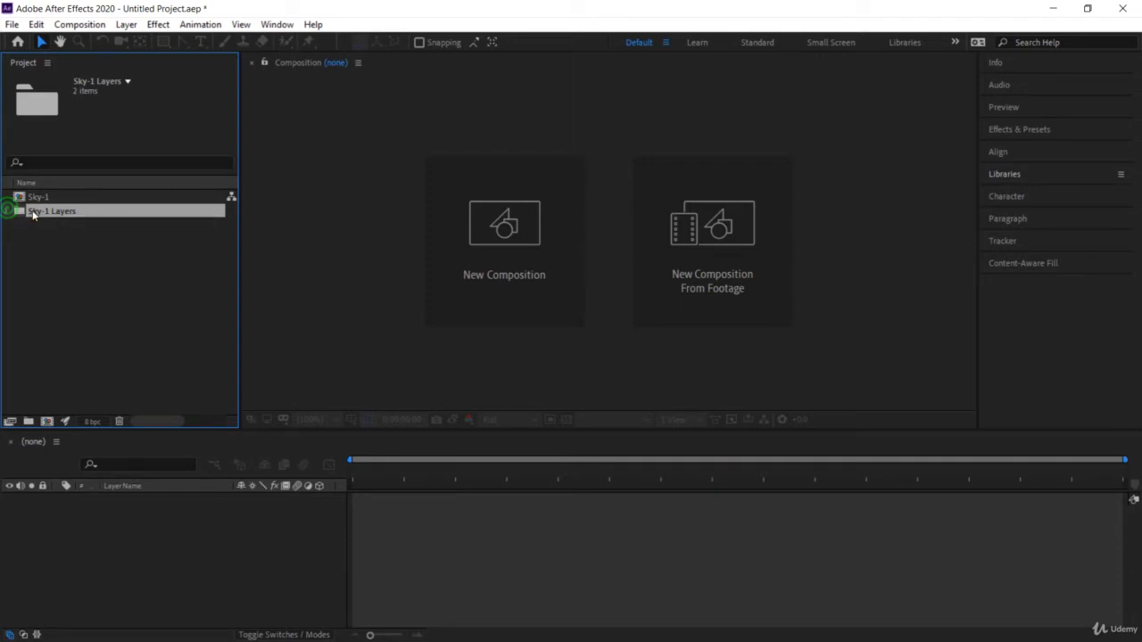
left_click(9, 211)
left_click(62, 227)
left_click(62, 240)
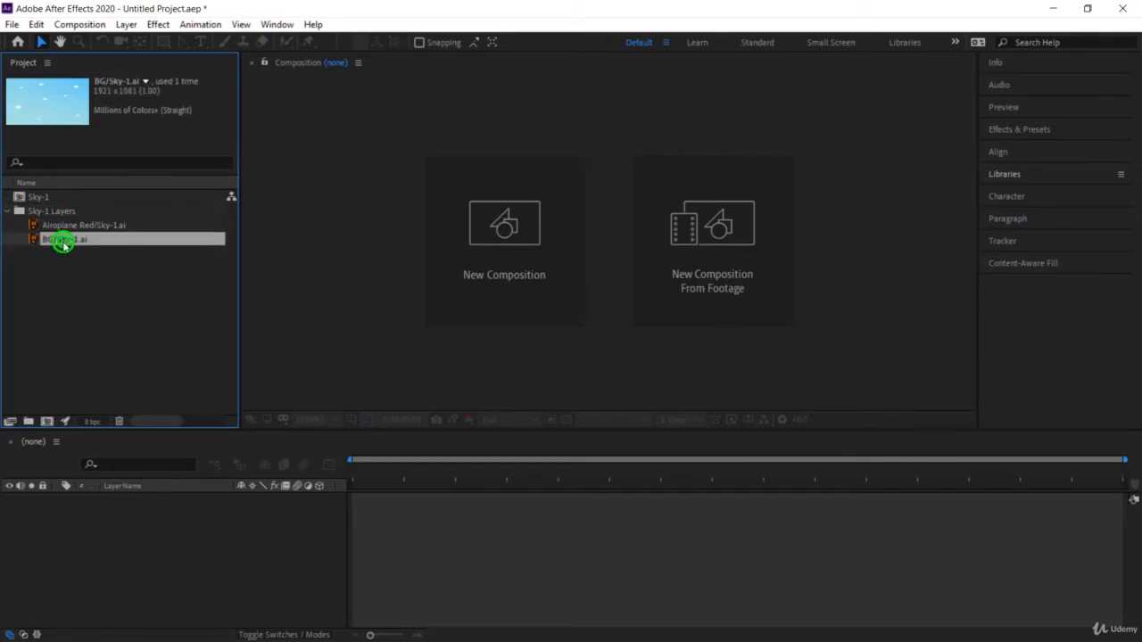
Open the Sky-1 composition and check which artwork the Airoplane Red and BG layers hold.
left_click(41, 197)
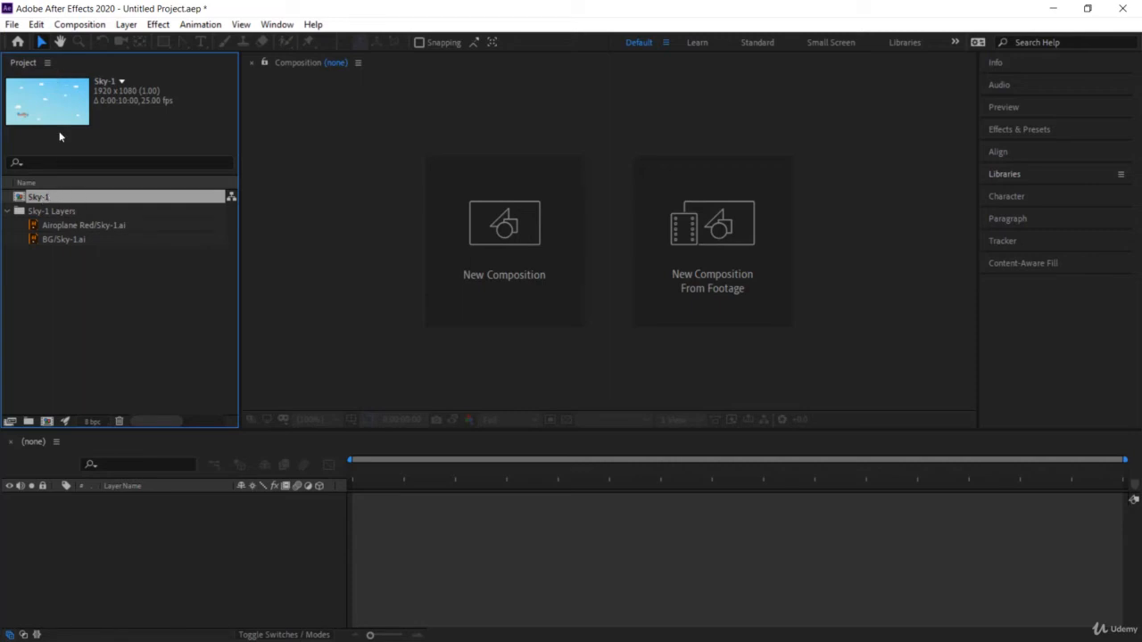
double_click(43, 198)
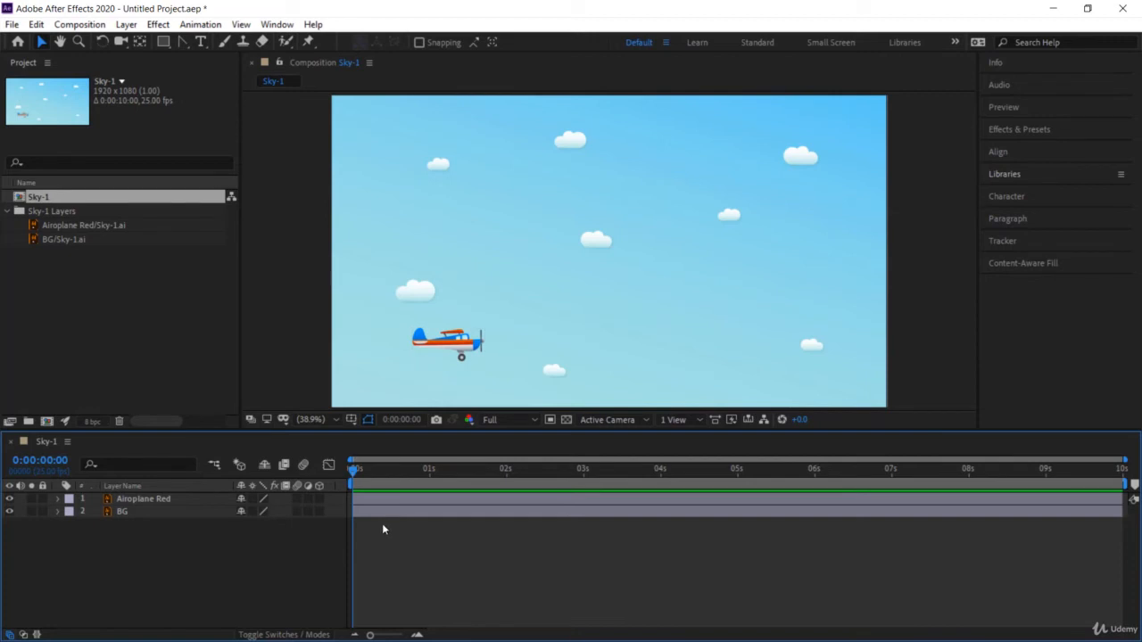
left_click(146, 499)
left_click(147, 510)
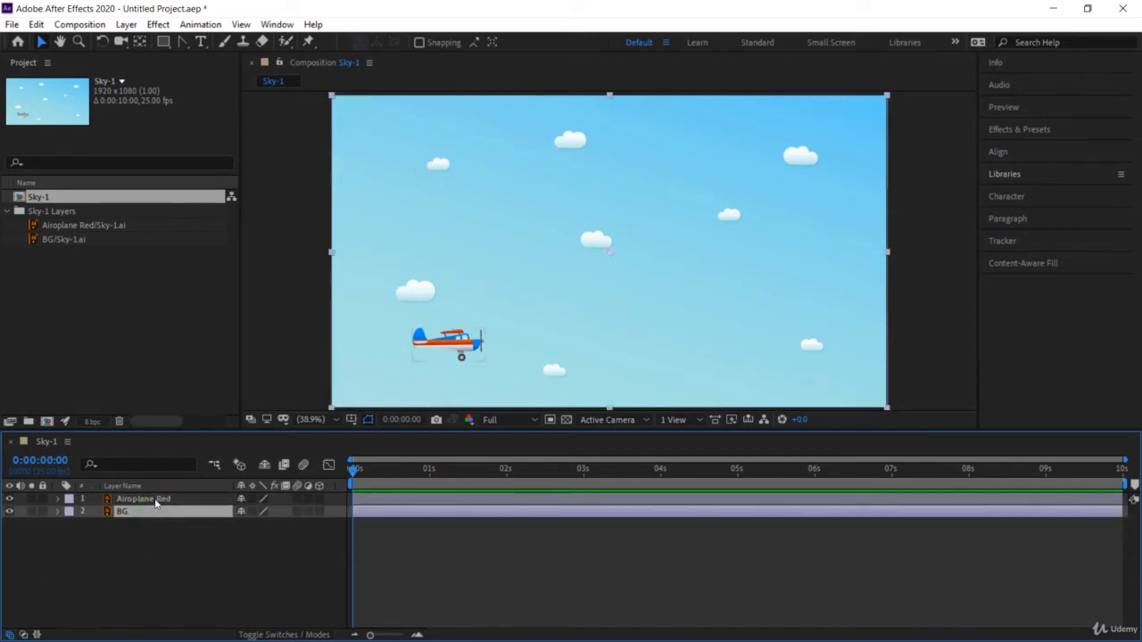
left_click(153, 500)
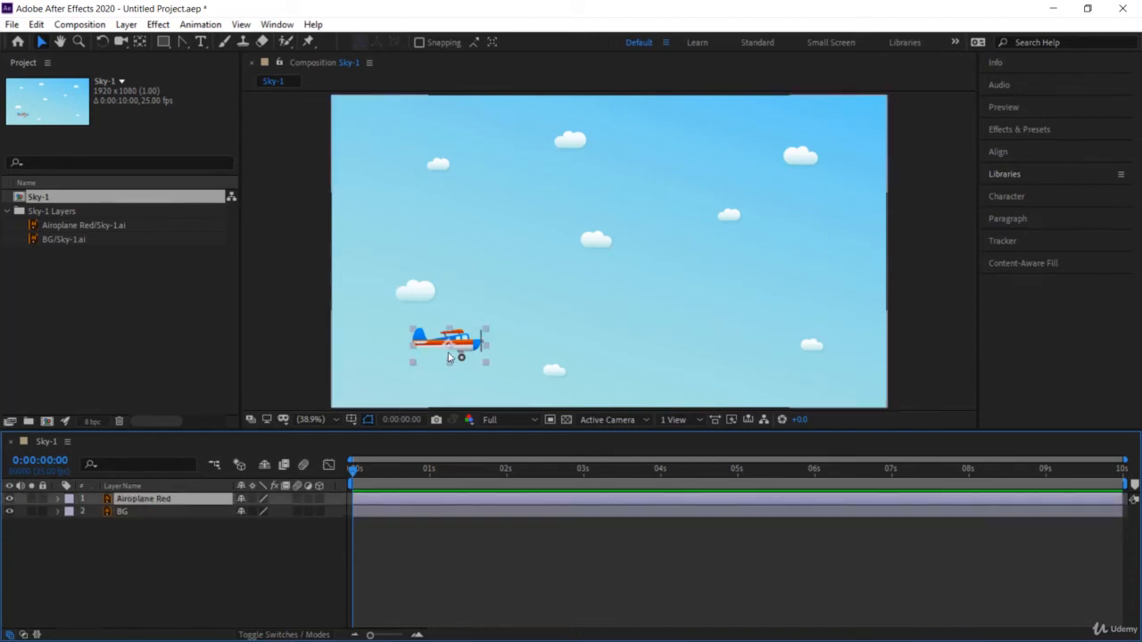
Try moving the BG layer upward in the composition and undo the move.
left_click(143, 511)
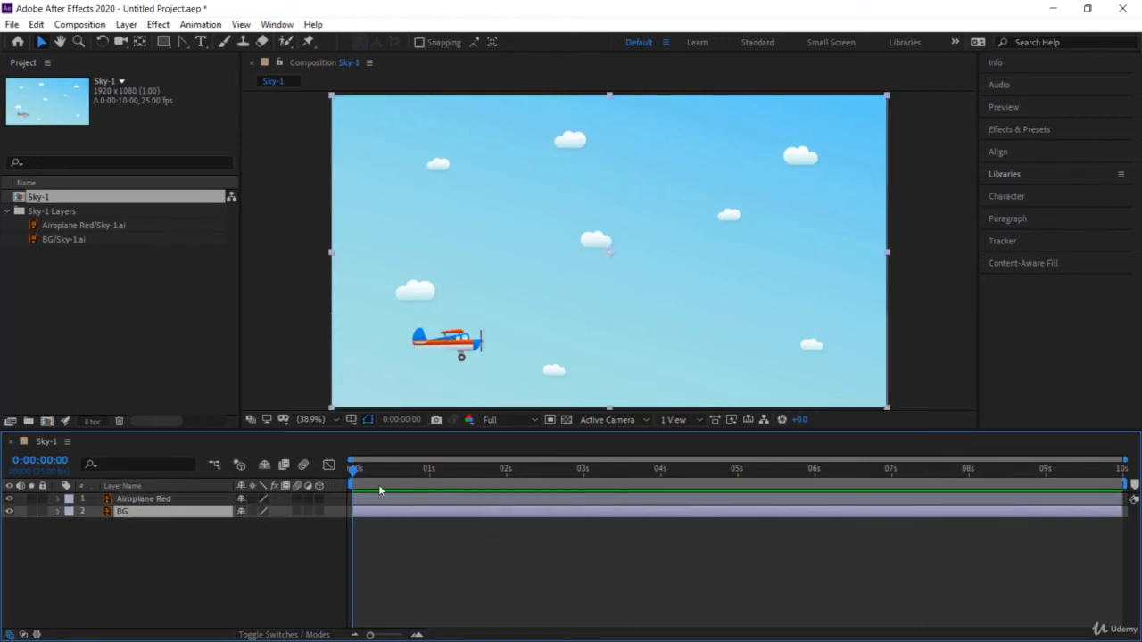
left_click_drag(354, 470, 316, 499)
left_click_drag(563, 324, 547, 281)
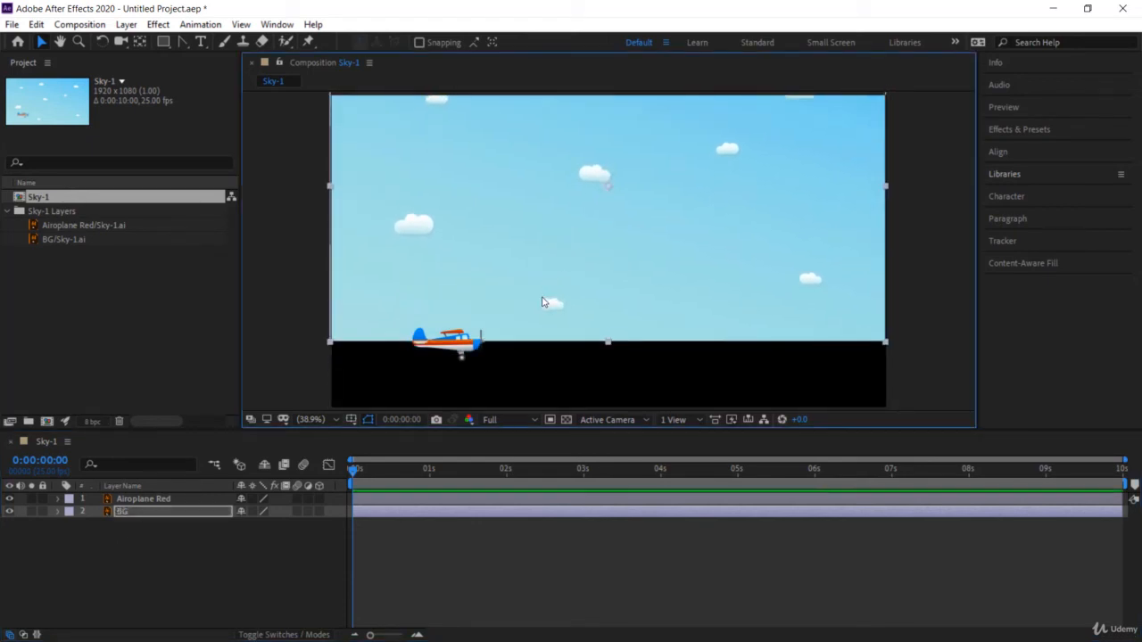
key("ctrl+z")
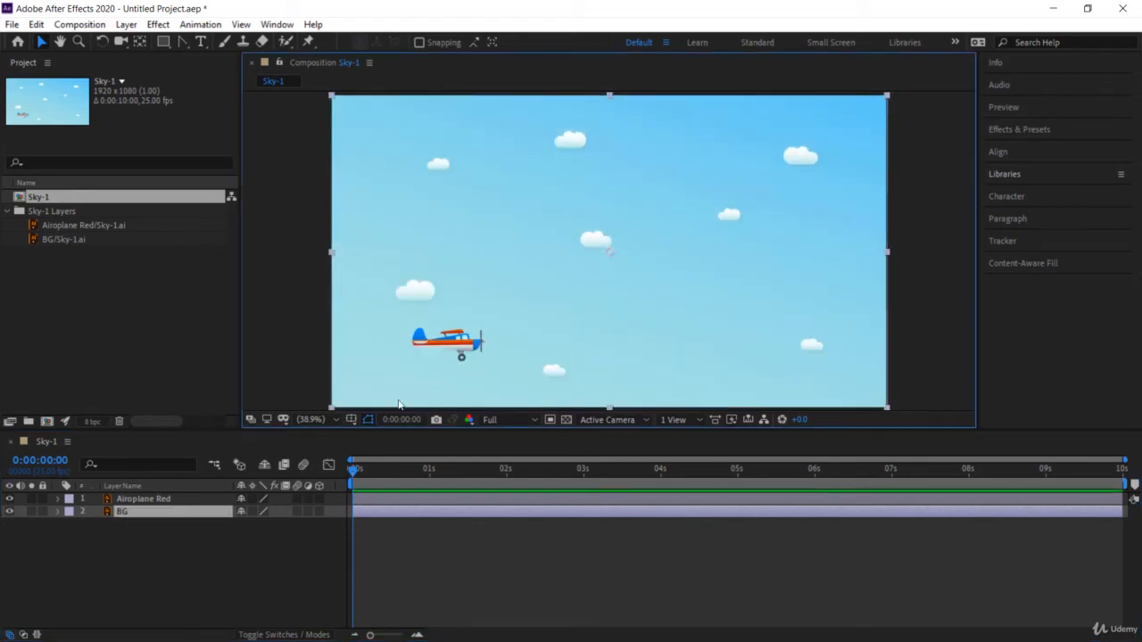
Lock the BG layer and expand the Airoplane Red layer's Transform properties.
left_click(44, 510)
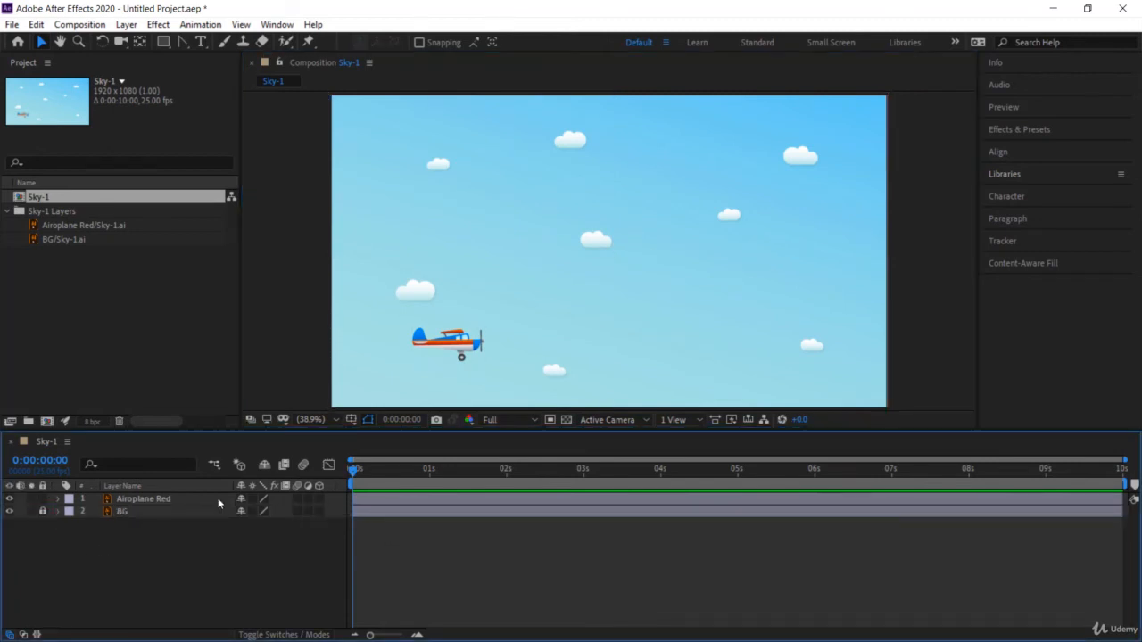
left_click(171, 502)
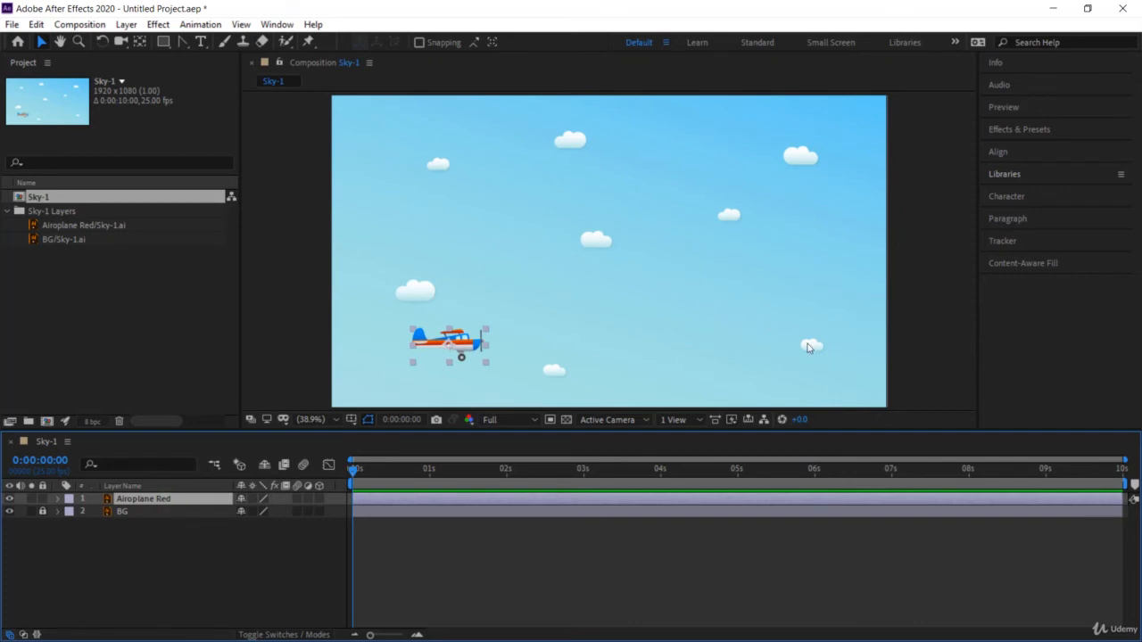
left_click(57, 501)
left_click(98, 513)
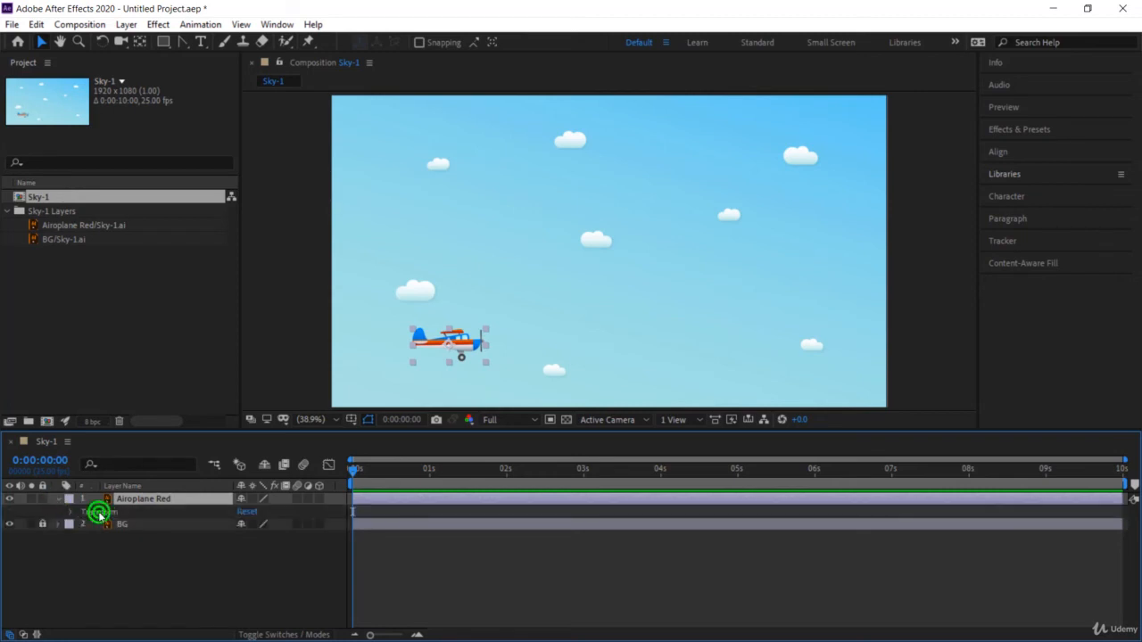
left_click(71, 513)
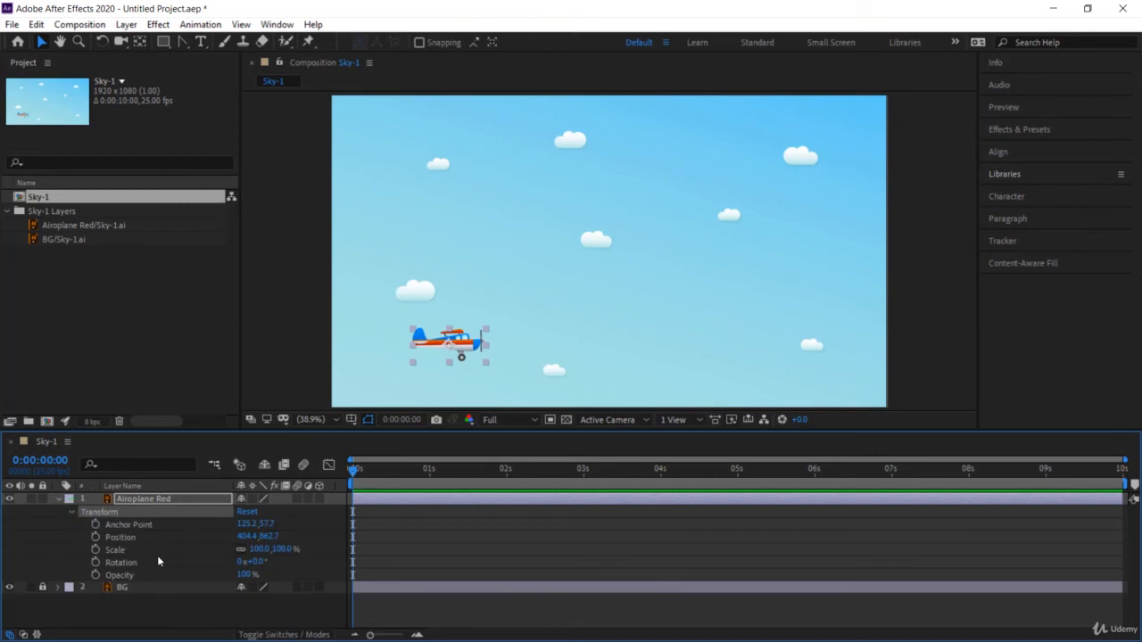
Try setting the Airoplane Red layer's vertical Anchor Point value to 83.7 and undo the change.
left_click(132, 527)
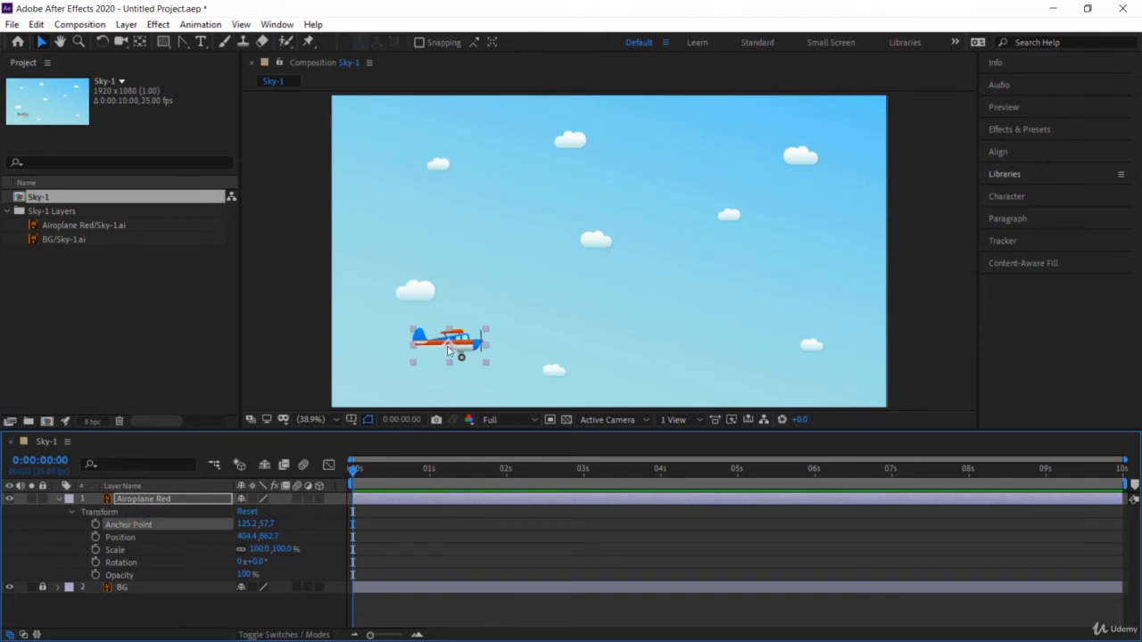
left_click(268, 524)
left_click_drag(268, 524, 288, 519)
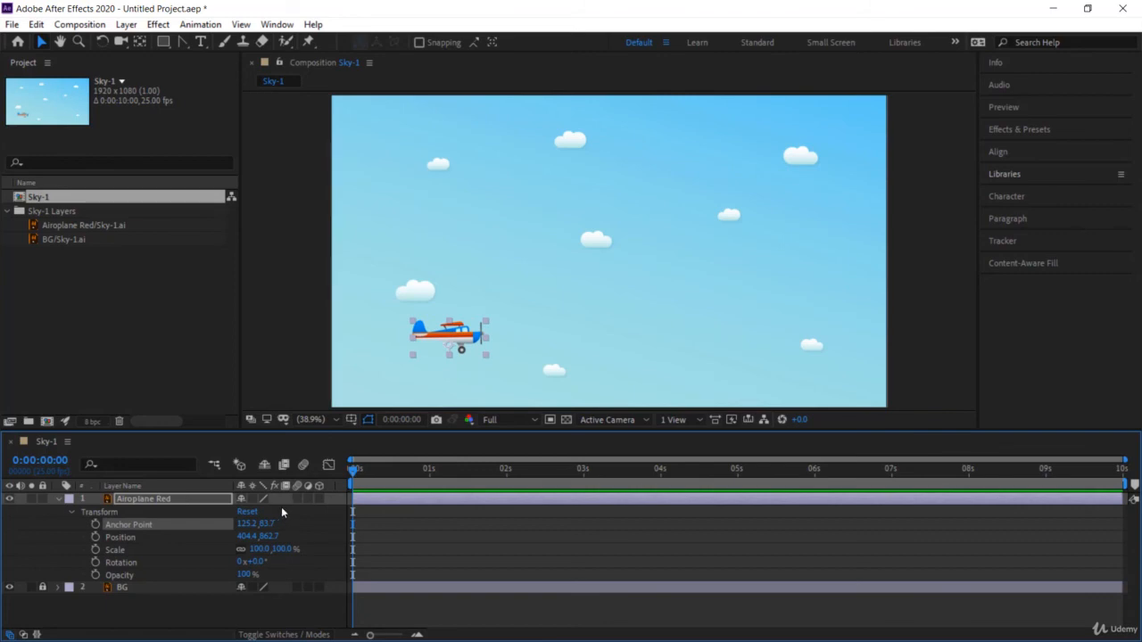
key("ctrl+z")
Try changing the Airoplane Red layer's vertical Position value and undo the change.
left_click(148, 537)
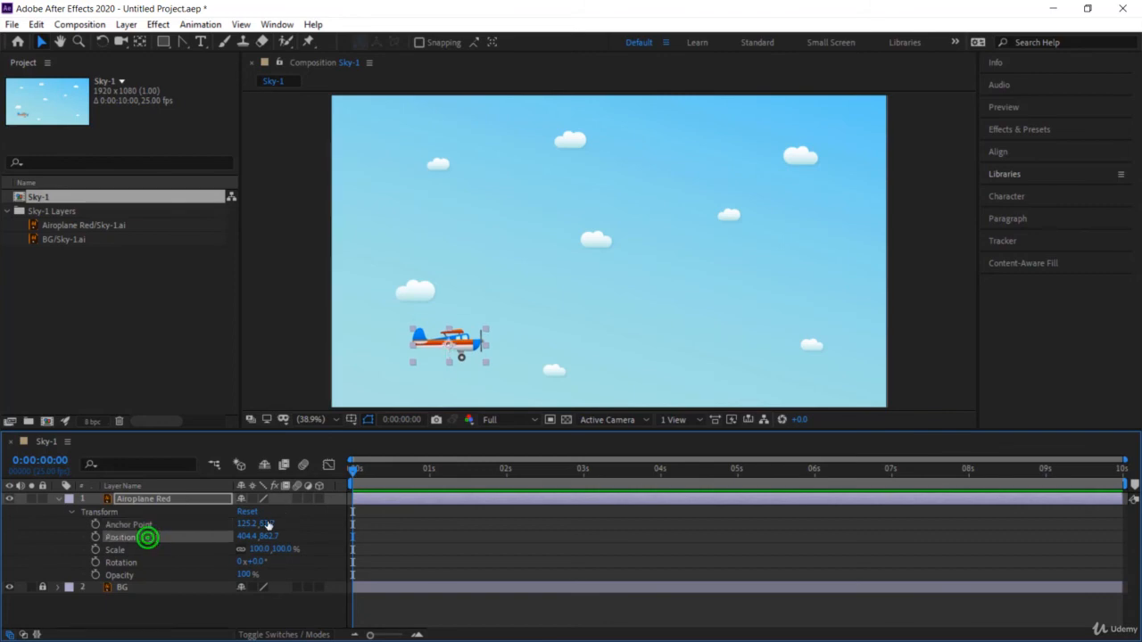
left_click_drag(266, 538, 301, 576)
key("ctrl+z")
key("ctrl+z")
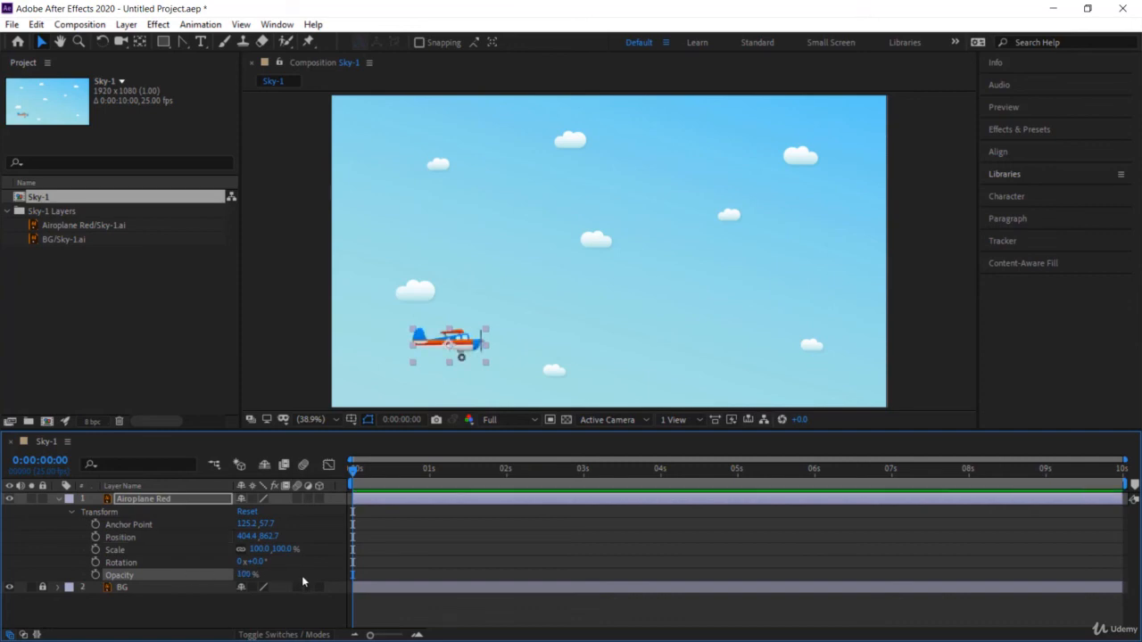
Show only the Position property of the Airoplane Red layer in the timeline.
left_click(145, 539)
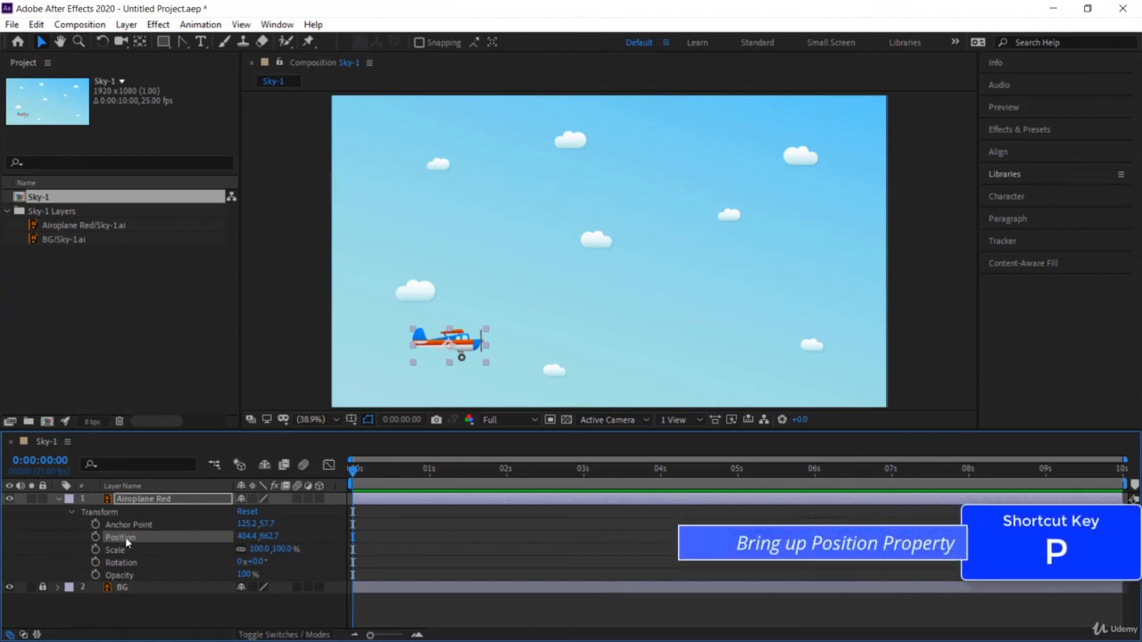
key("p")
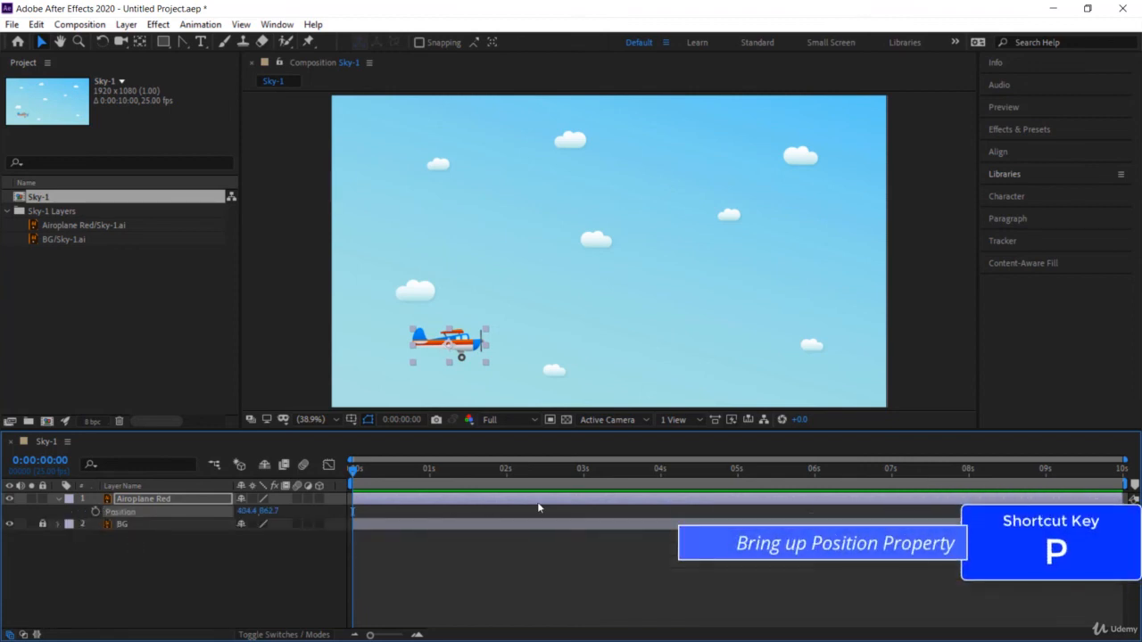